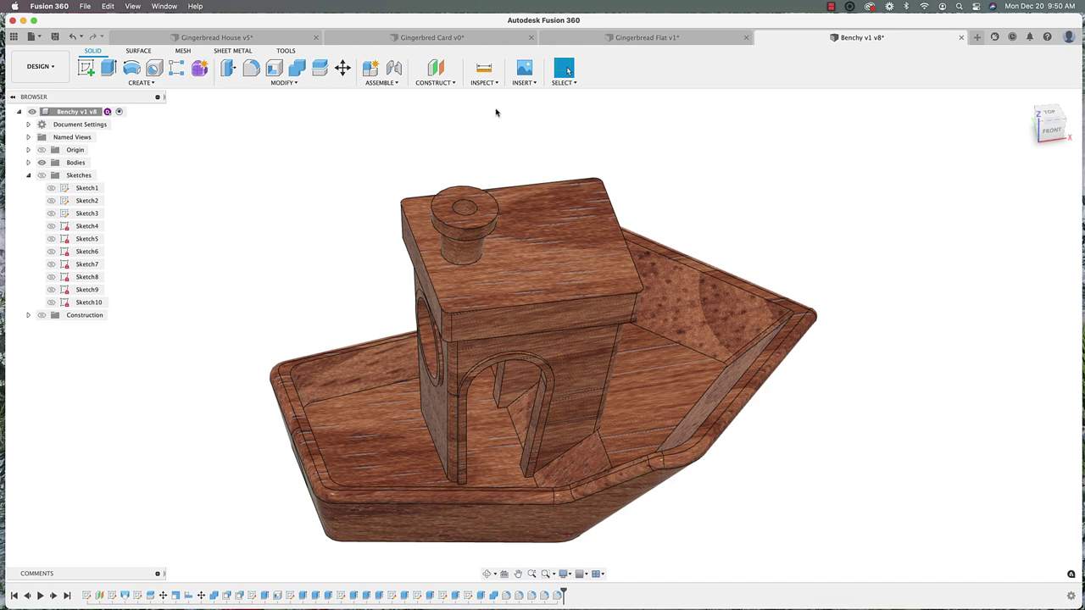
Calculate the Benchy body's center of mass, adding a CenterOfMass6 marker
left_click(482, 83)
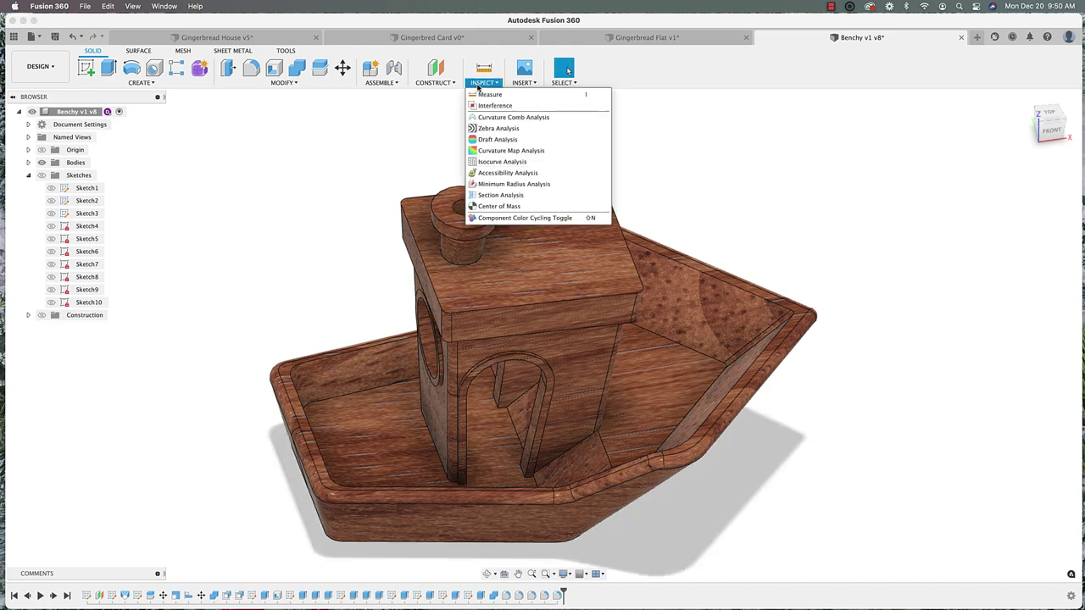
left_click(477, 207)
left_click(519, 250)
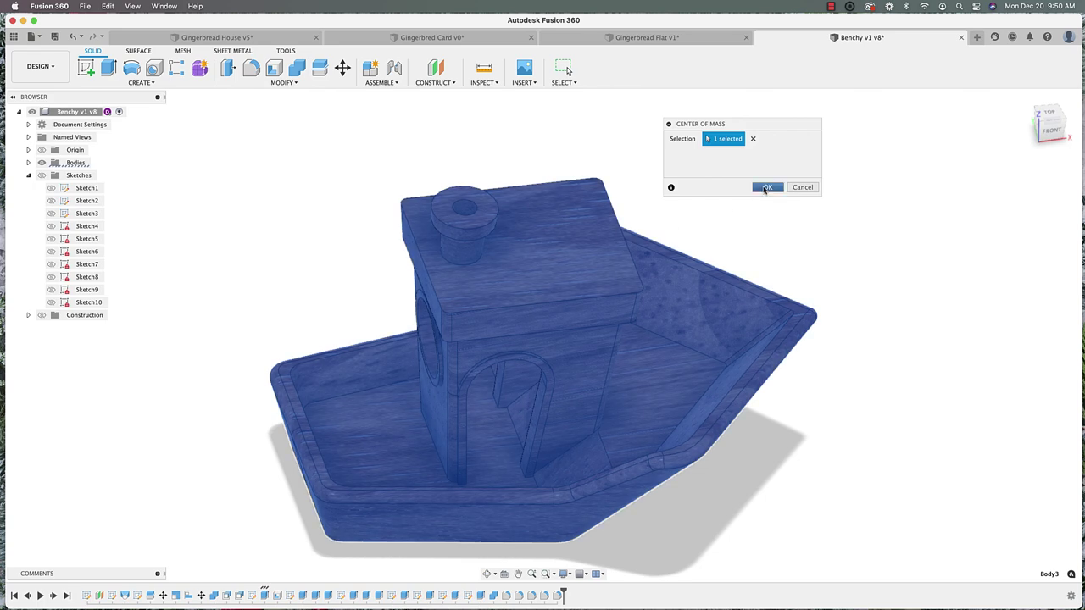
left_click(766, 188)
Orbit and zoom the model to inspect the cabin
mouse_move(762, 190)
middle_mouse_down("shift")
mouse_move(563, 394)
mouse_move(496, 400)
mouse_move(354, 360)
middle_mouse_up("shift")
scroll(555, 405, "up", 5)
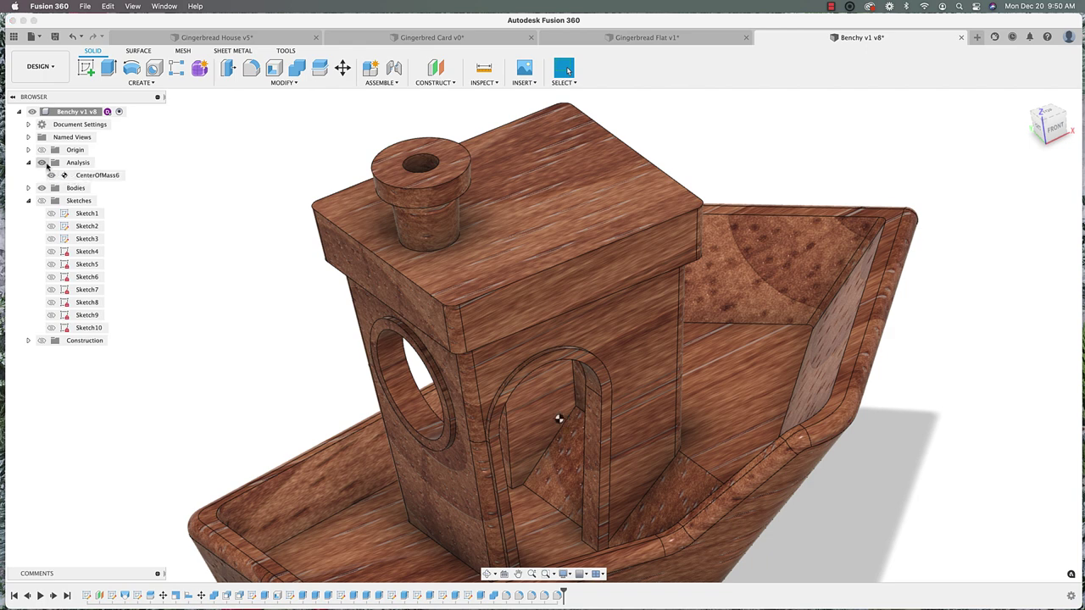
middle_click_drag(558, 418, 619, 387, "shift")
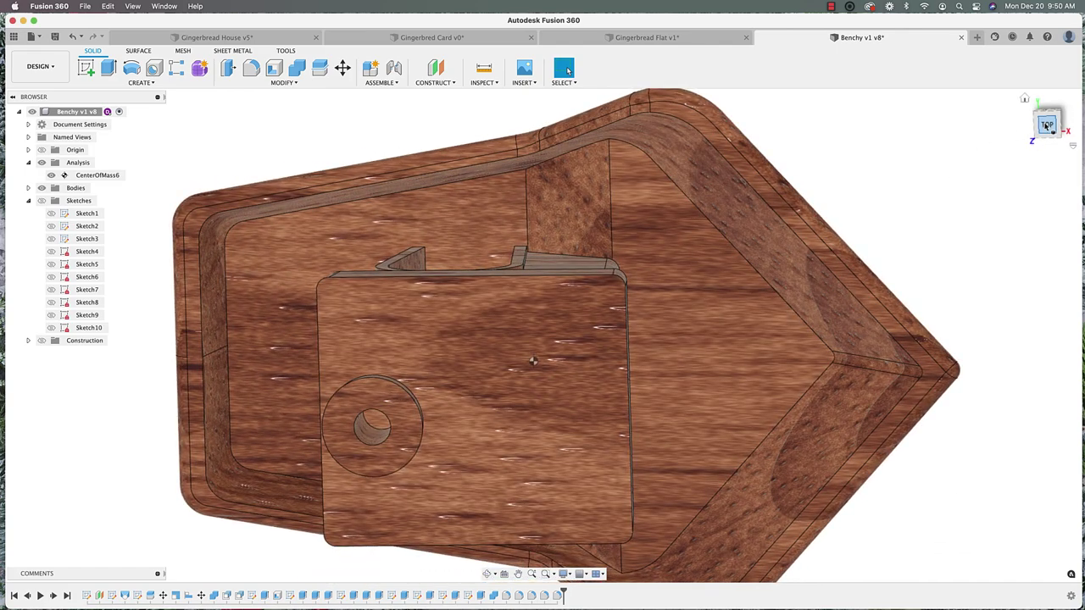
View the boat from the top and start a sketch on the cabin roof's top face
left_click(1047, 125)
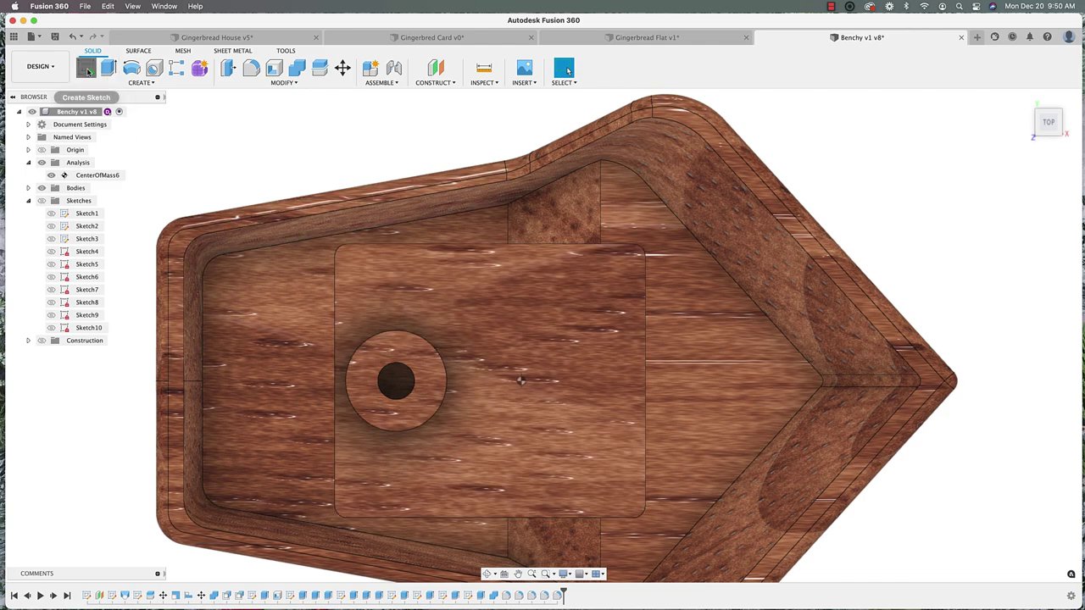
left_click(85, 71)
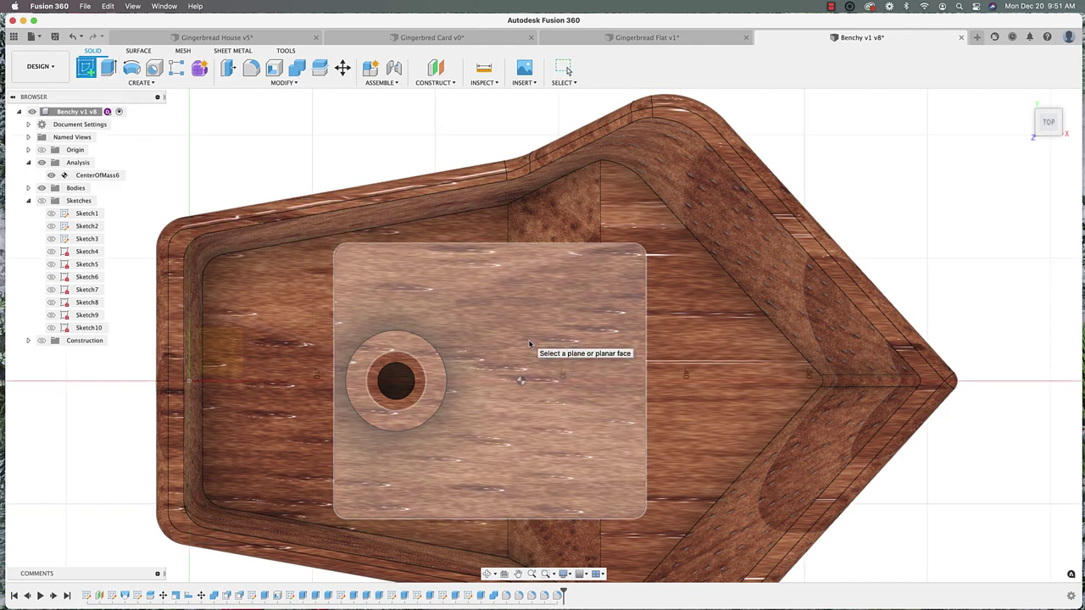
left_click(532, 345)
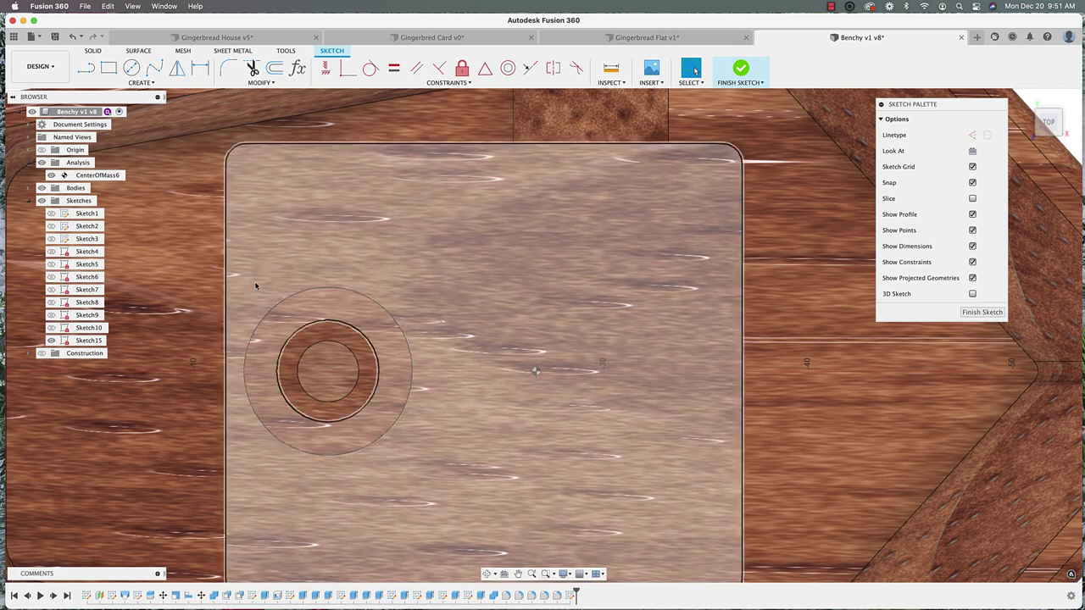
Hide the boat bodies and show the Sketch1 hull outline, toggling it to compare
left_click(41, 187)
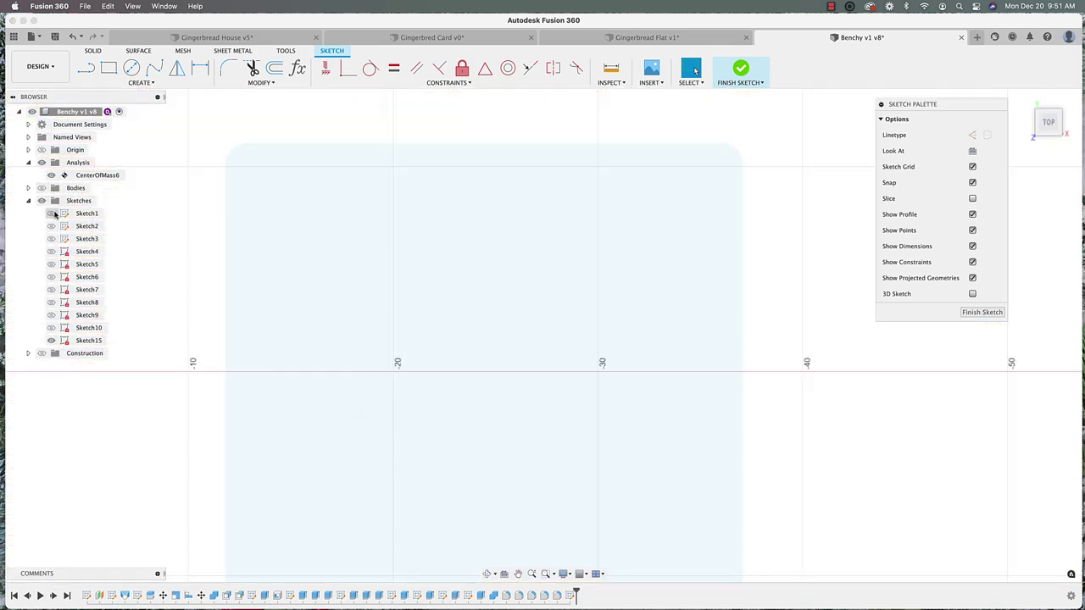
left_click(51, 214)
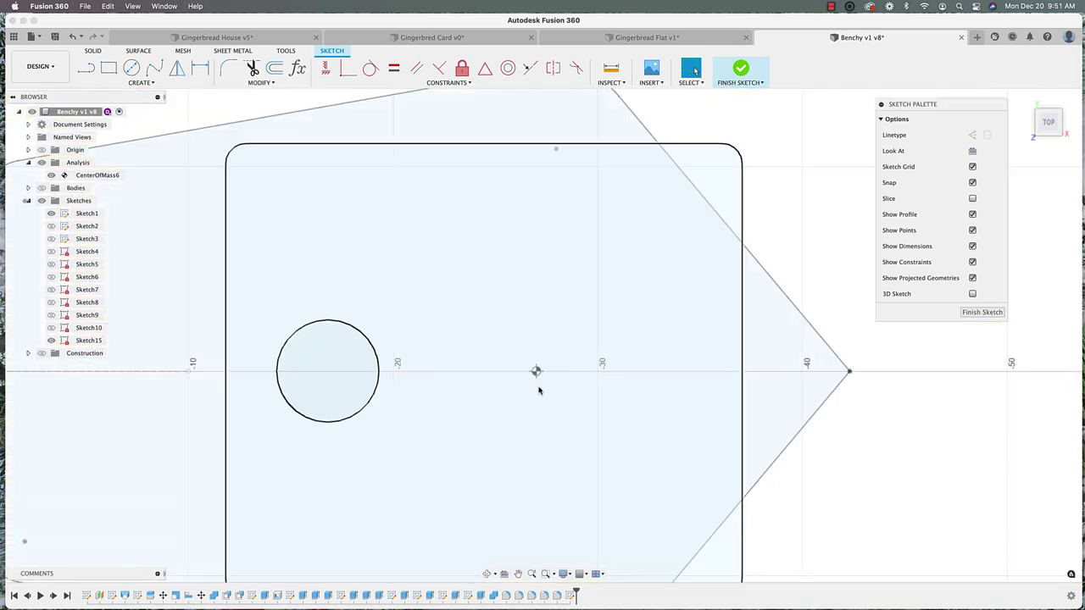
scroll(538, 390, "down", 4)
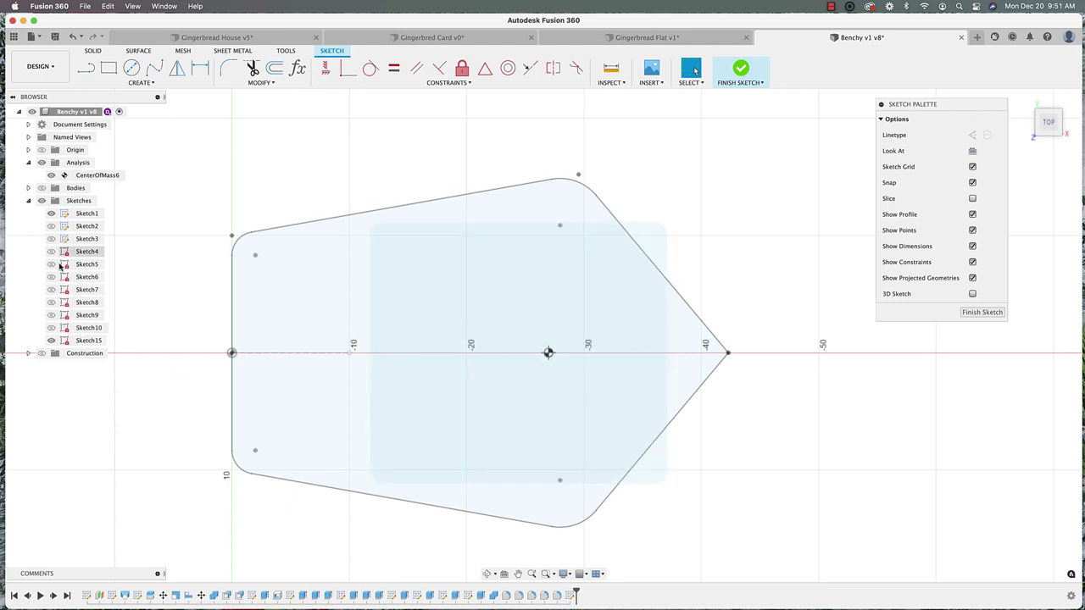
left_click(52, 214)
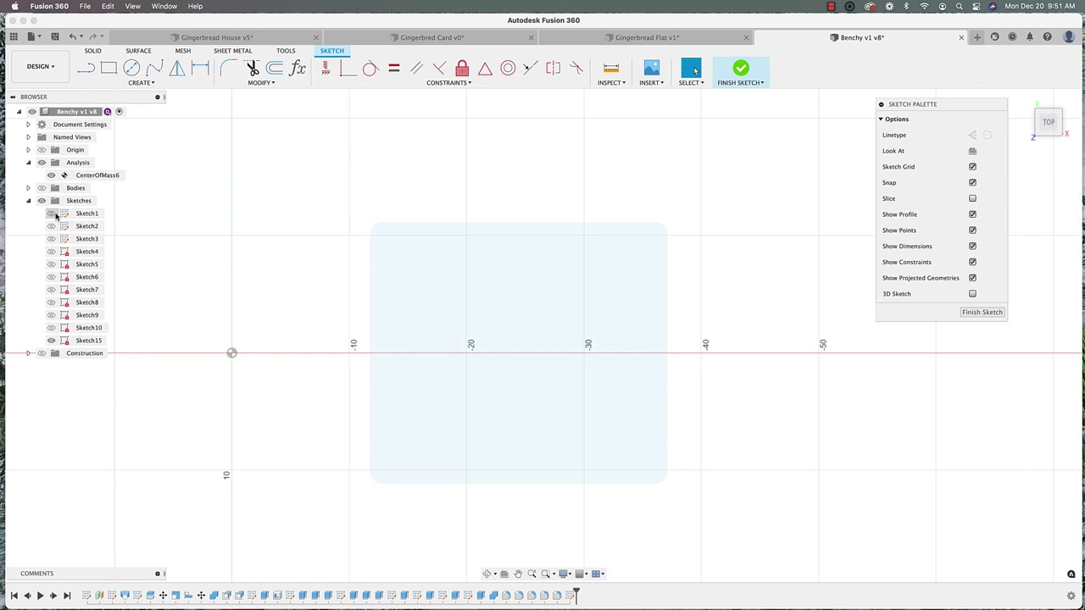
left_click(51, 214)
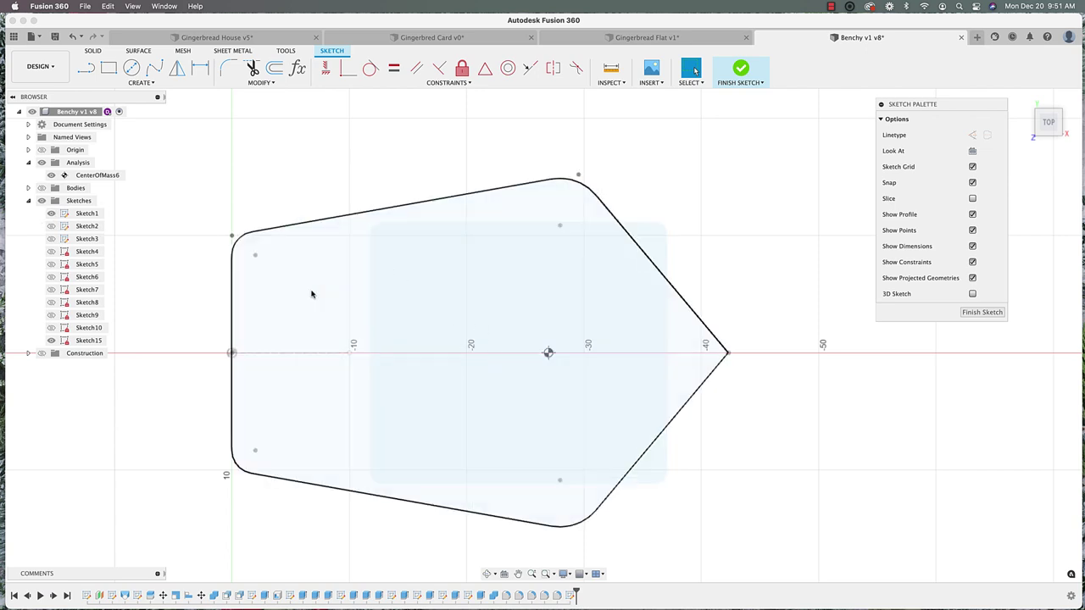
left_click(52, 214)
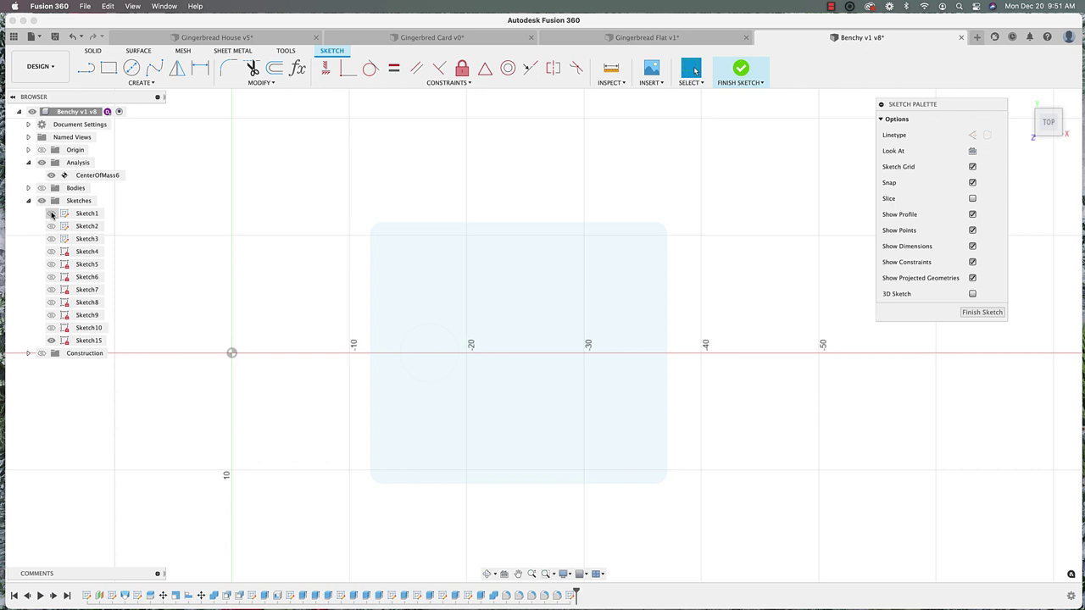
left_click(51, 213)
scroll(542, 348, "up", 3)
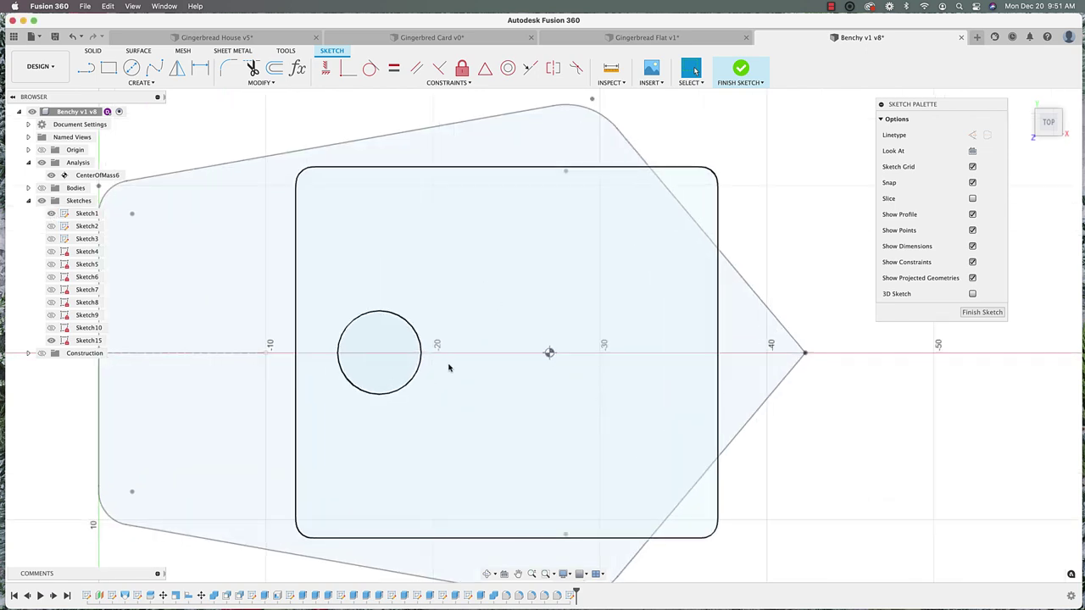
scroll(724, 422, "up", 3)
scroll(562, 374, "down", 2)
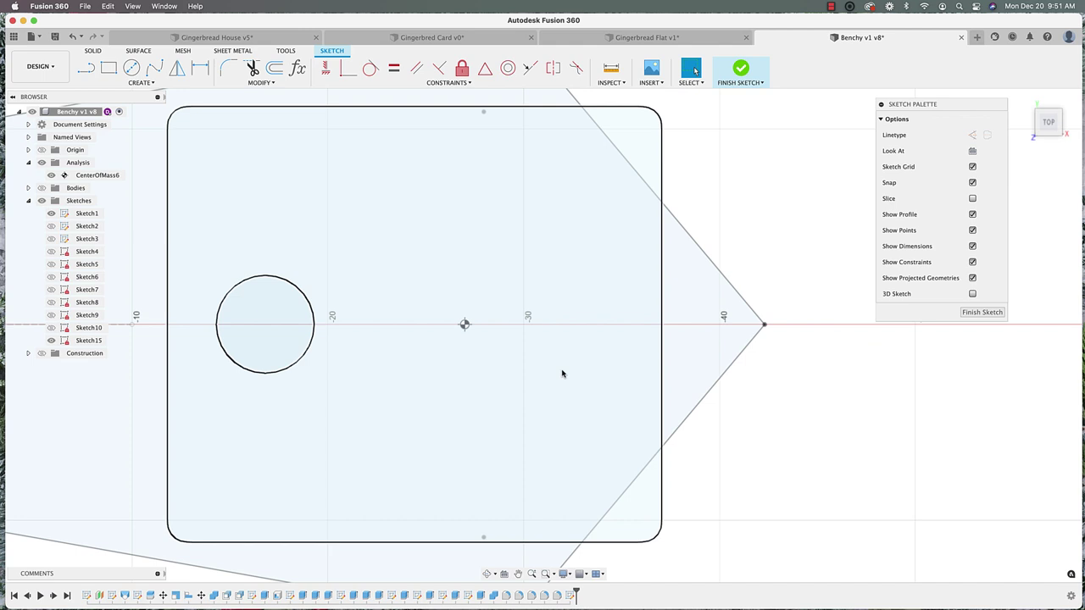
scroll(610, 389, "down", 2)
scroll(574, 366, "up", 1)
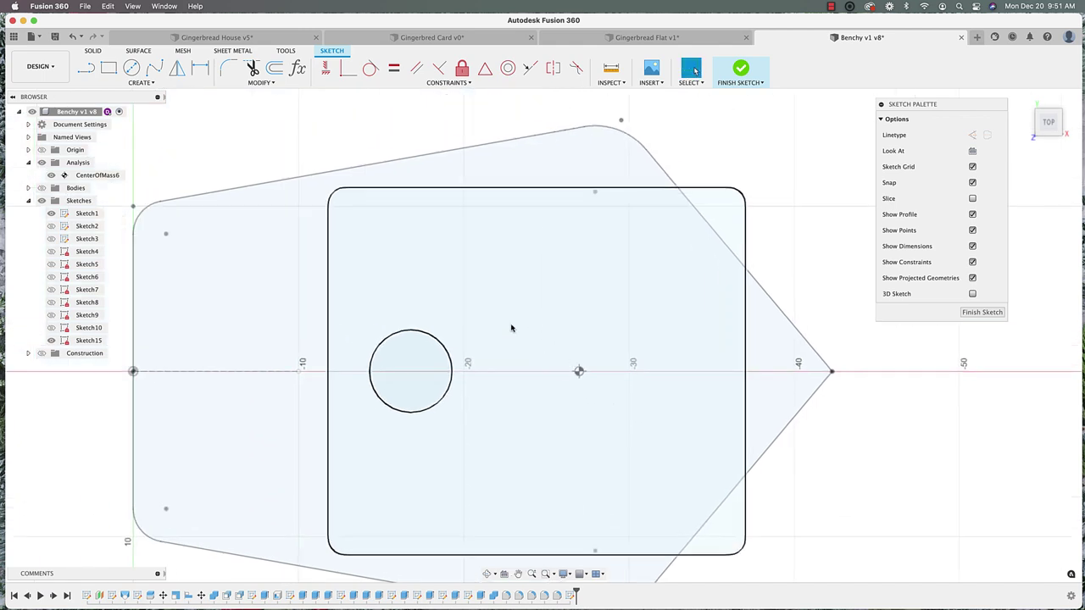
Draw a 2 mm Center Diameter Circle at the center-of-mass point
left_click(142, 82)
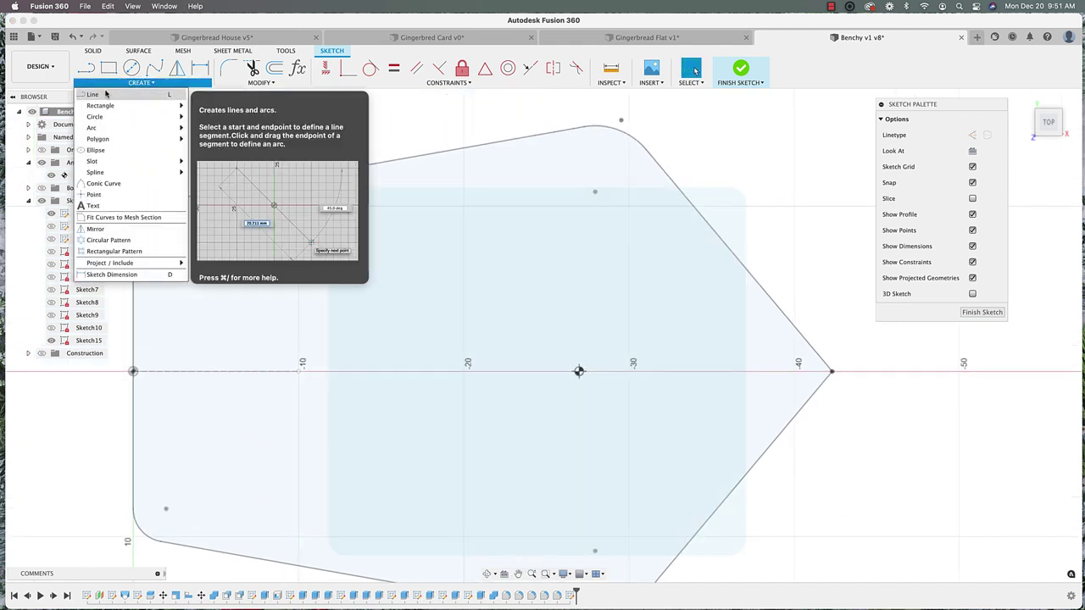
mouse_move(107, 118)
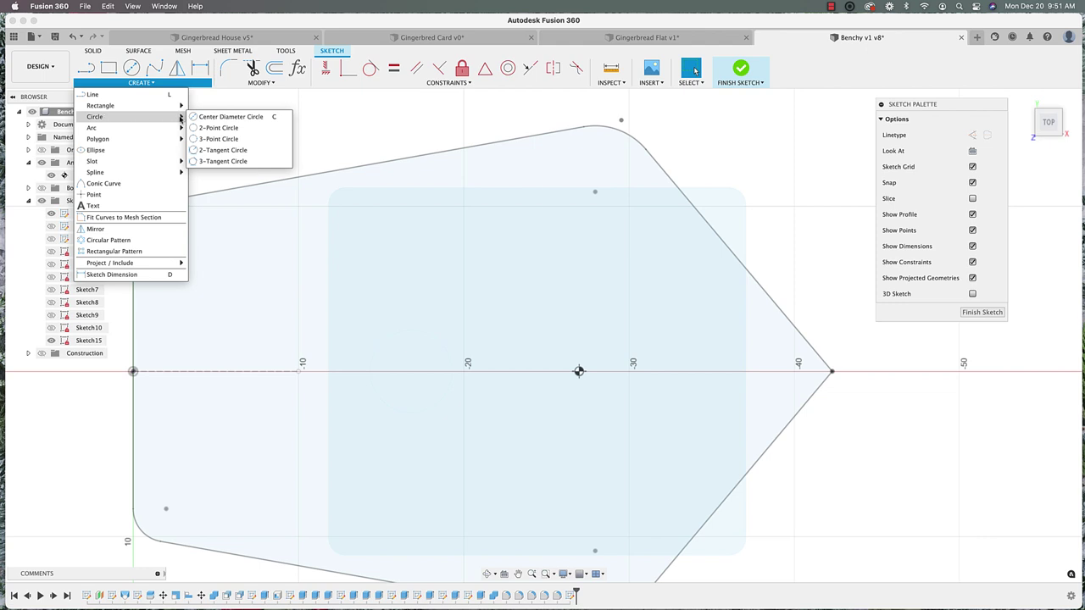
left_click(208, 116)
scroll(534, 366, "up", 3)
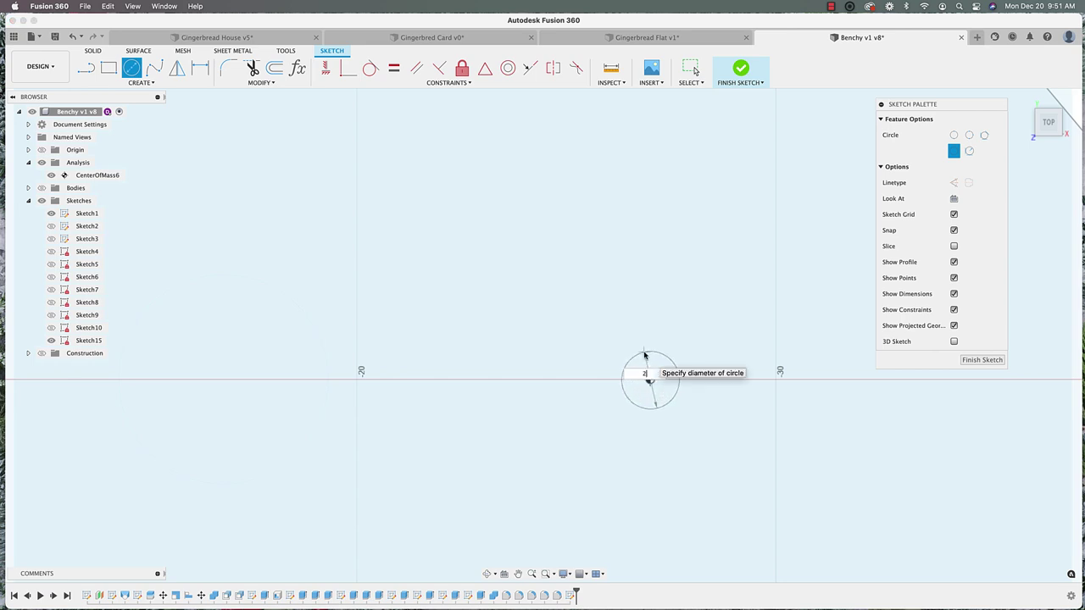
type("2")
key("Return")
key("Escape")
Nudge the 2 mm circle slightly up and right beside the center-of-mass point
scroll(646, 355, "down", 3)
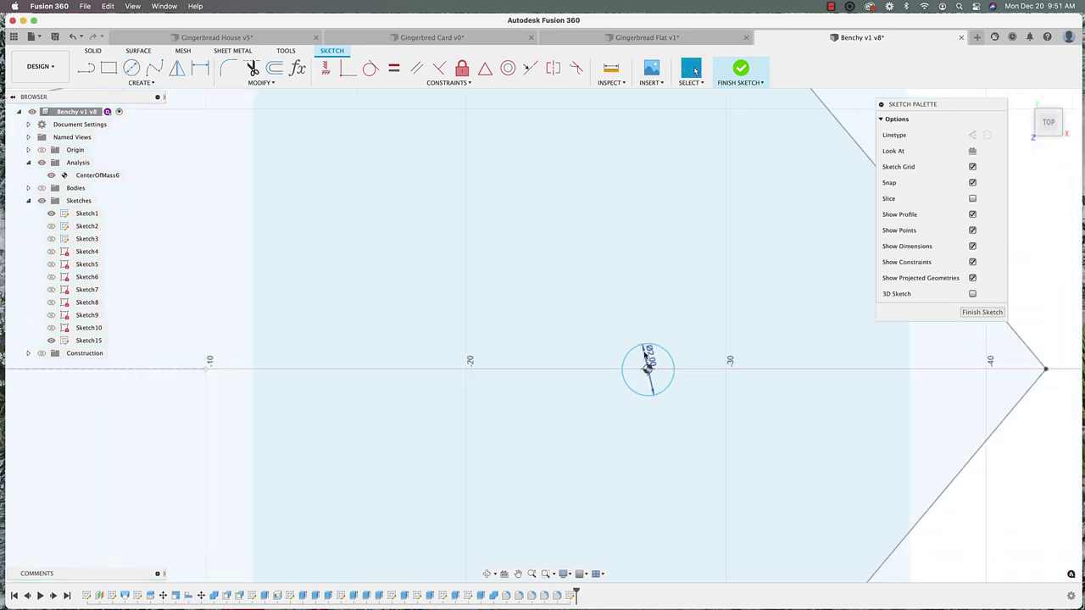
mouse_move(649, 371)
left_mouse_down()
mouse_move(642, 328)
mouse_move(650, 368)
mouse_move(674, 343)
left_mouse_up()
scroll(649, 405, "down", 3)
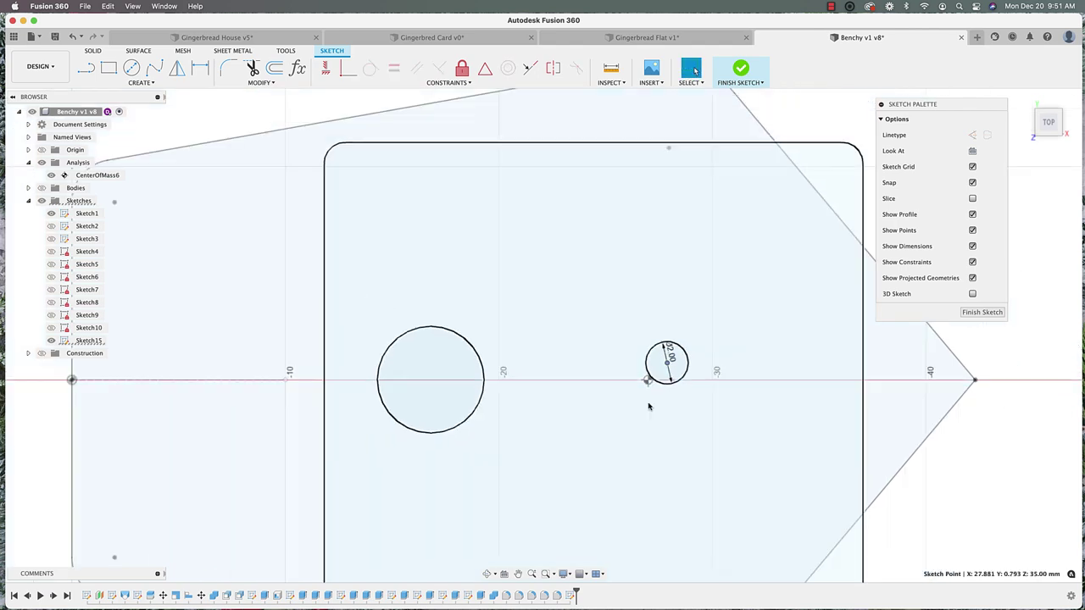
scroll(649, 406, "down", 3)
scroll(665, 383, "up", 3)
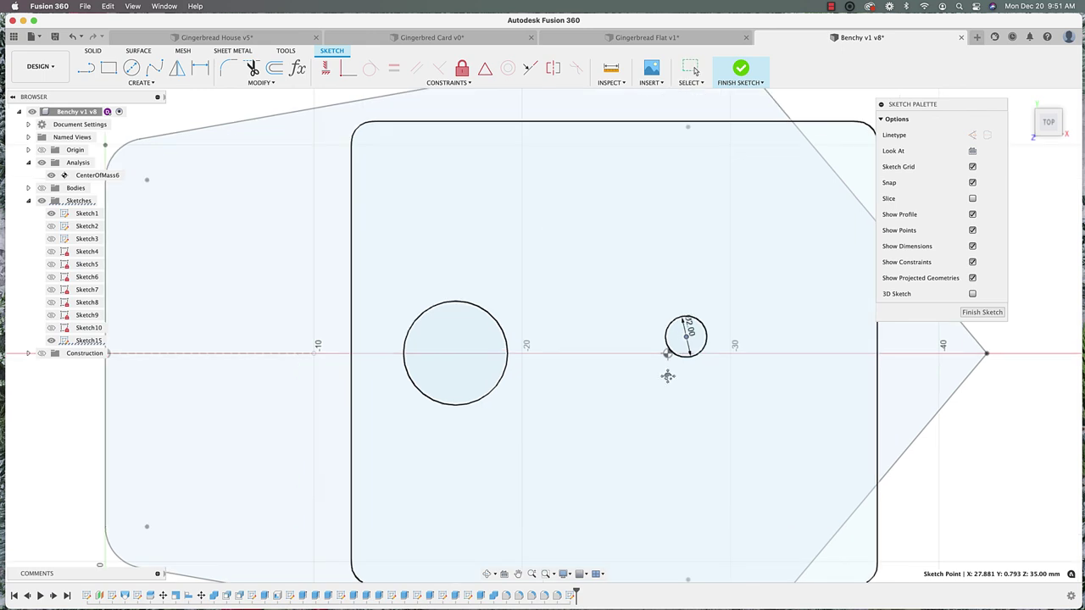
key("Escape")
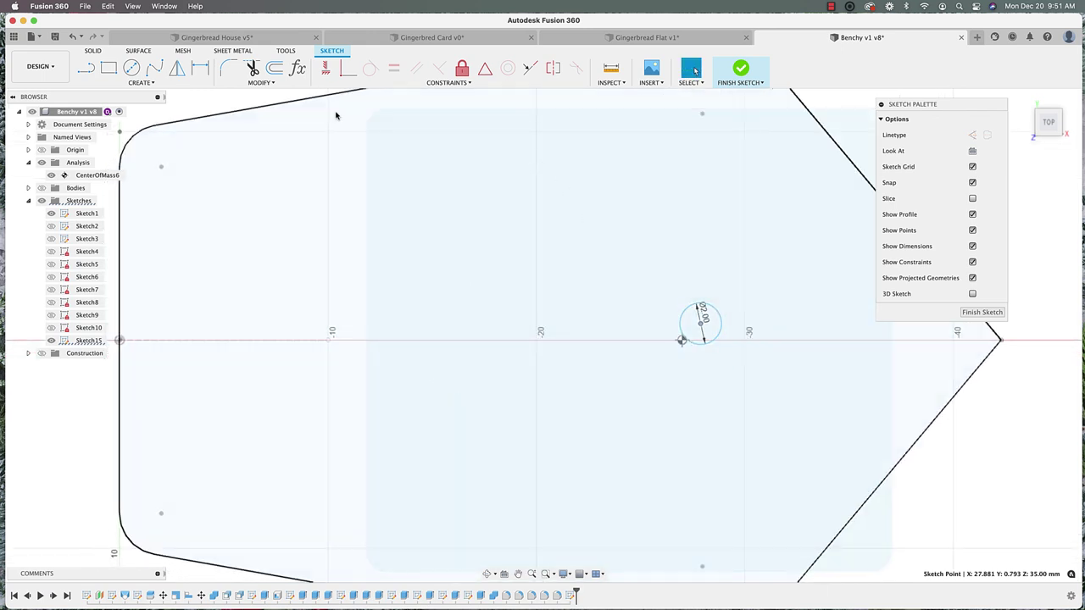
left_click(326, 68)
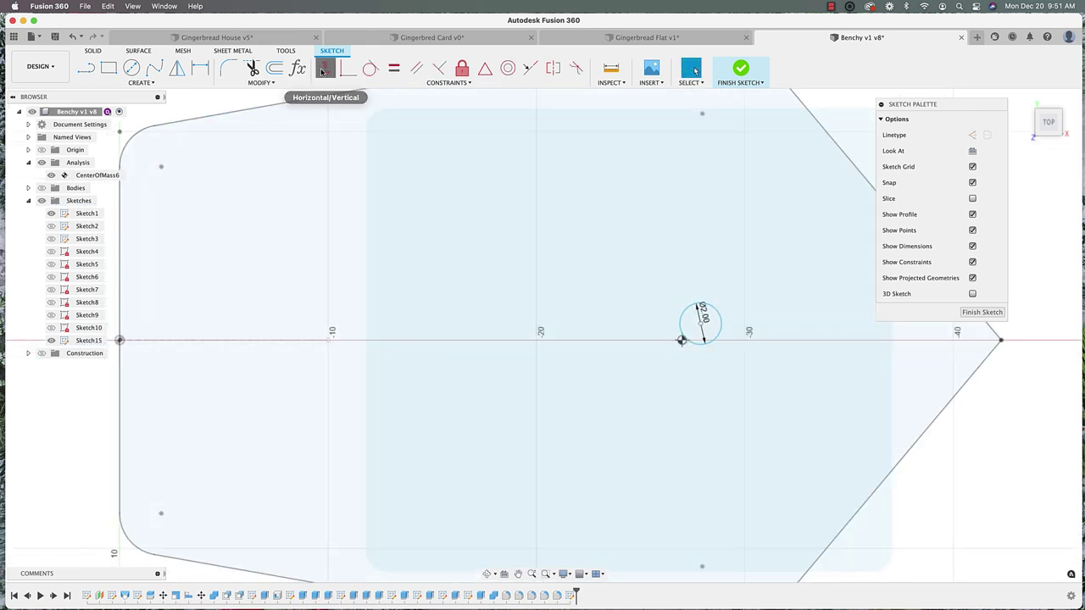
Constrain the circle's centre onto the horizontal axis
left_click(702, 323)
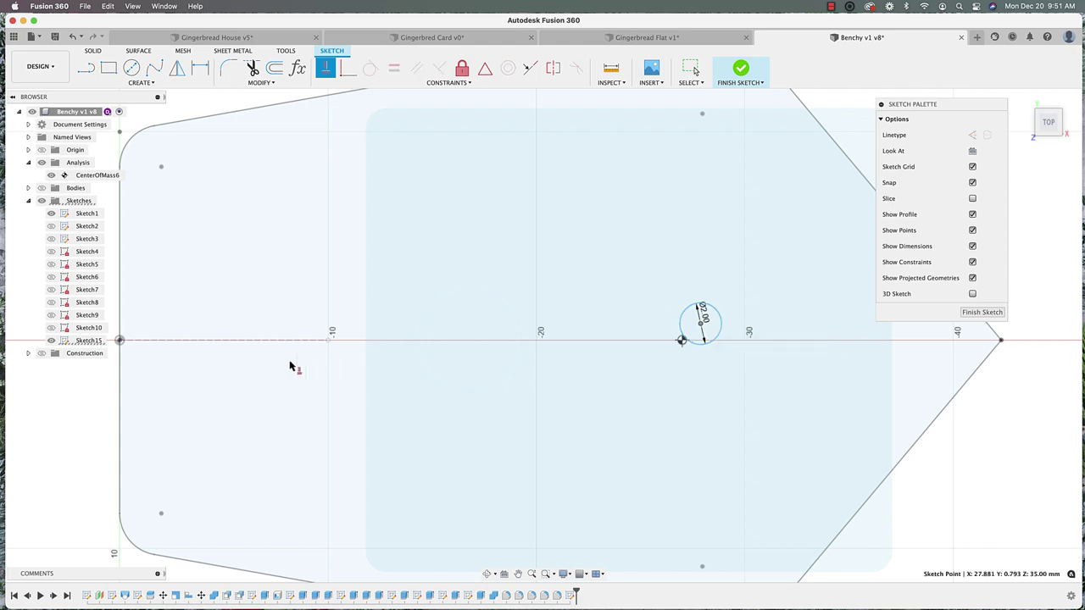
left_click(119, 341)
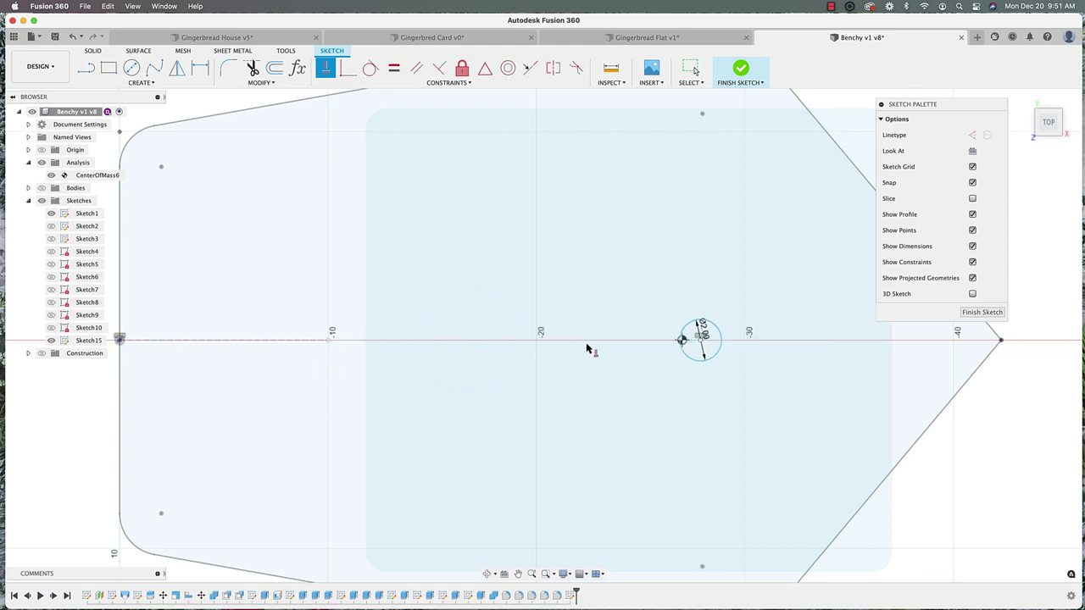
key("Escape")
scroll(682, 343, "up", 3)
scroll(695, 343, "up", 4)
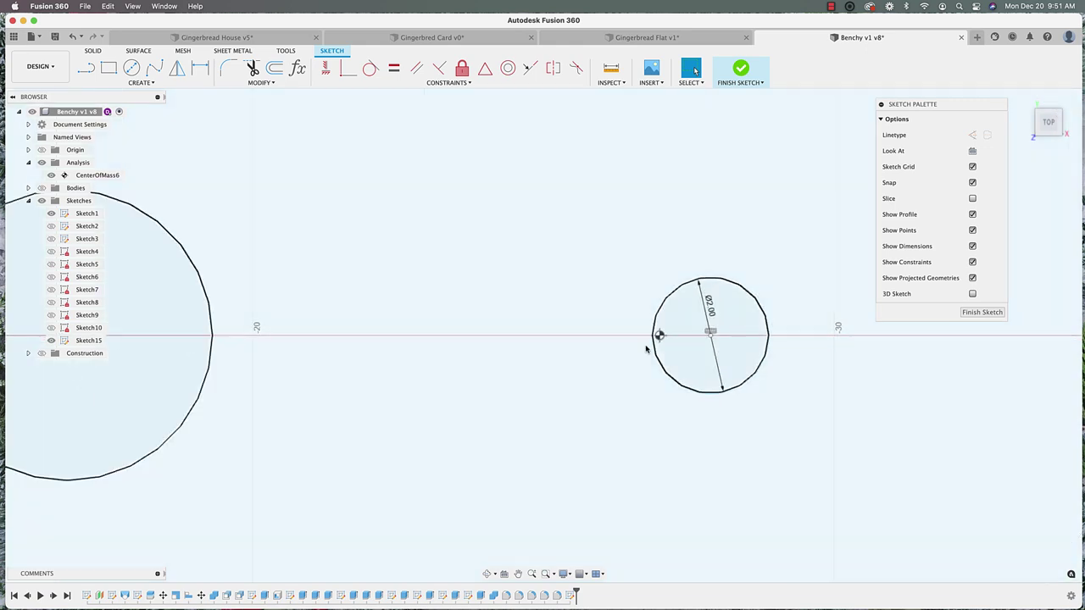
Slide the circle along the axis until its centre snaps onto the center-of-mass point
left_click_drag(742, 336, 666, 337)
scroll(665, 337, "up", 6)
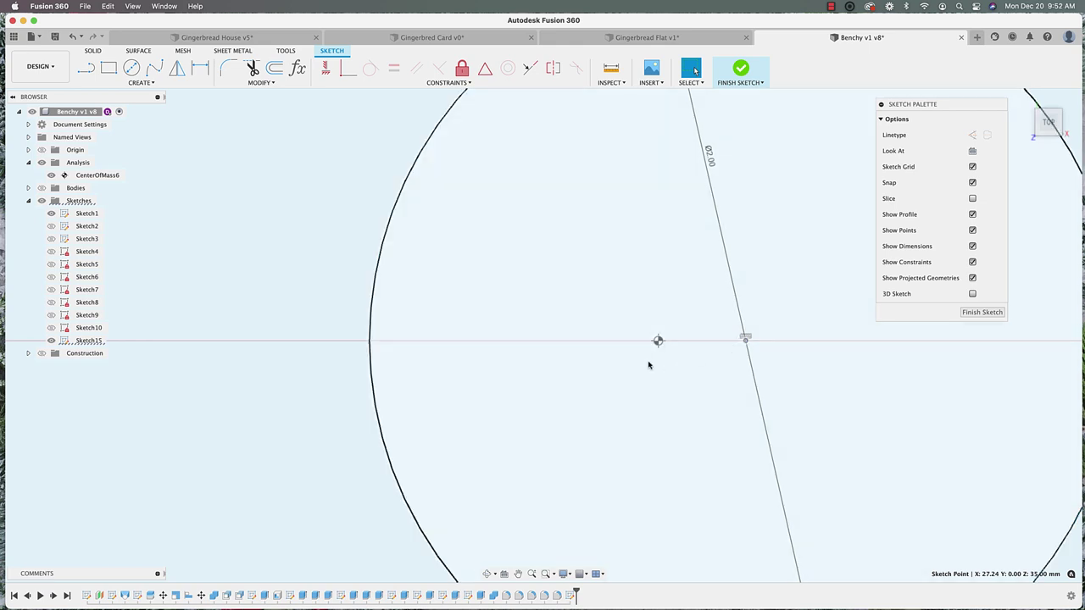
scroll(656, 349, "up", 3)
middle_click_drag(675, 361, 554, 438)
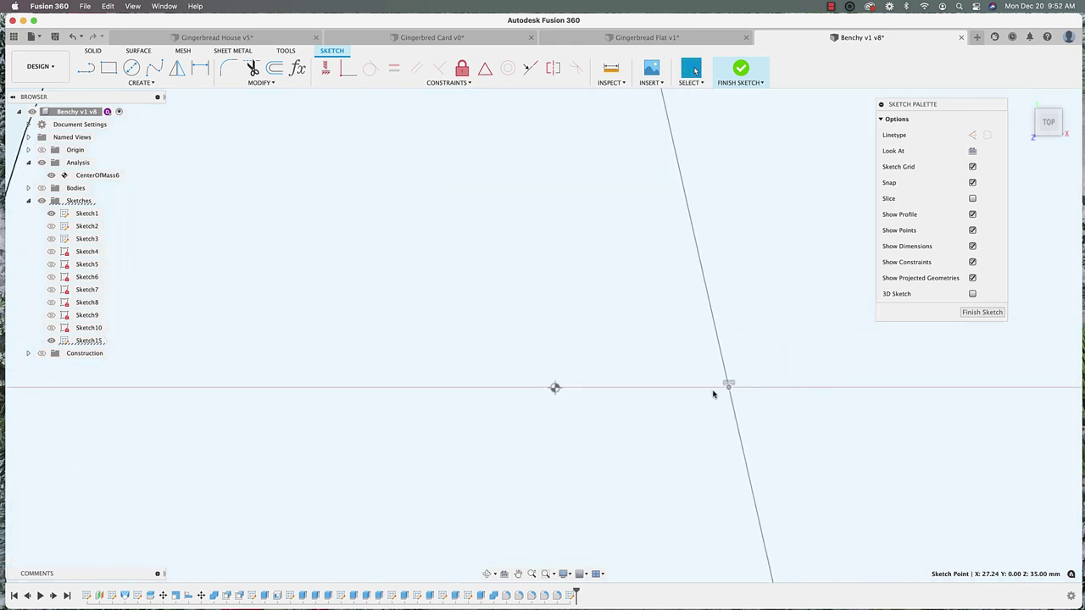
left_click_drag(725, 393, 559, 397)
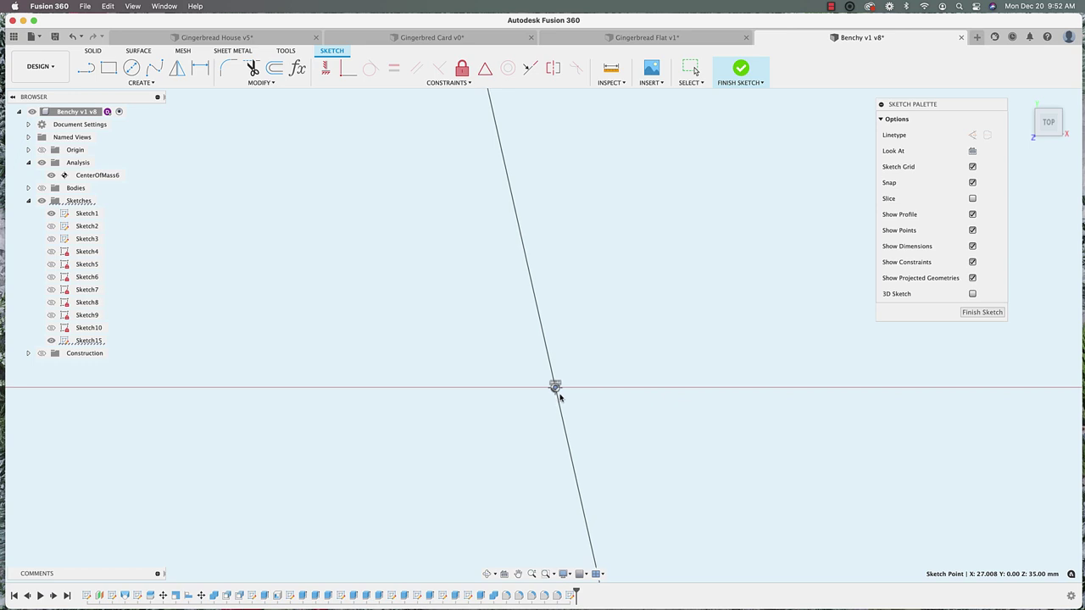
scroll(561, 414, "down", 10)
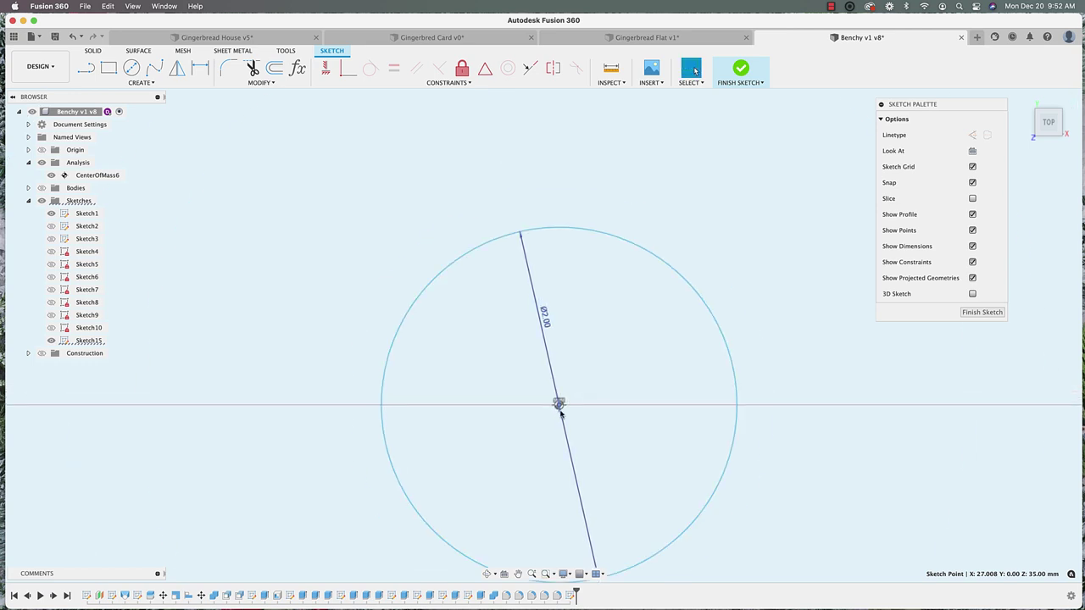
Dimension the circle centre 27.008 mm from the sketch origin
scroll(566, 406, "down", 5)
key("d")
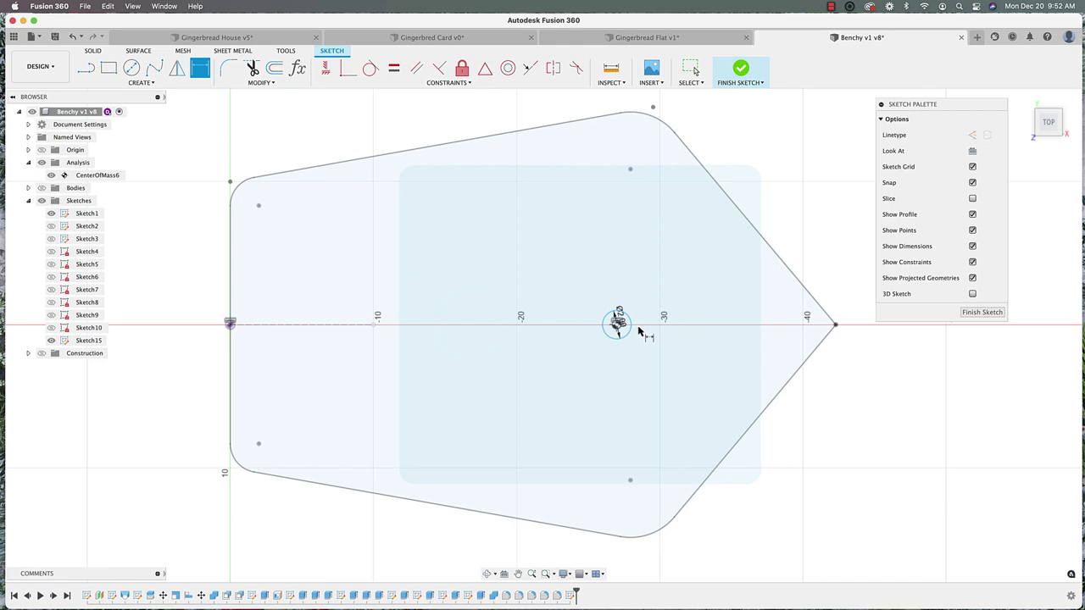
left_click(616, 325)
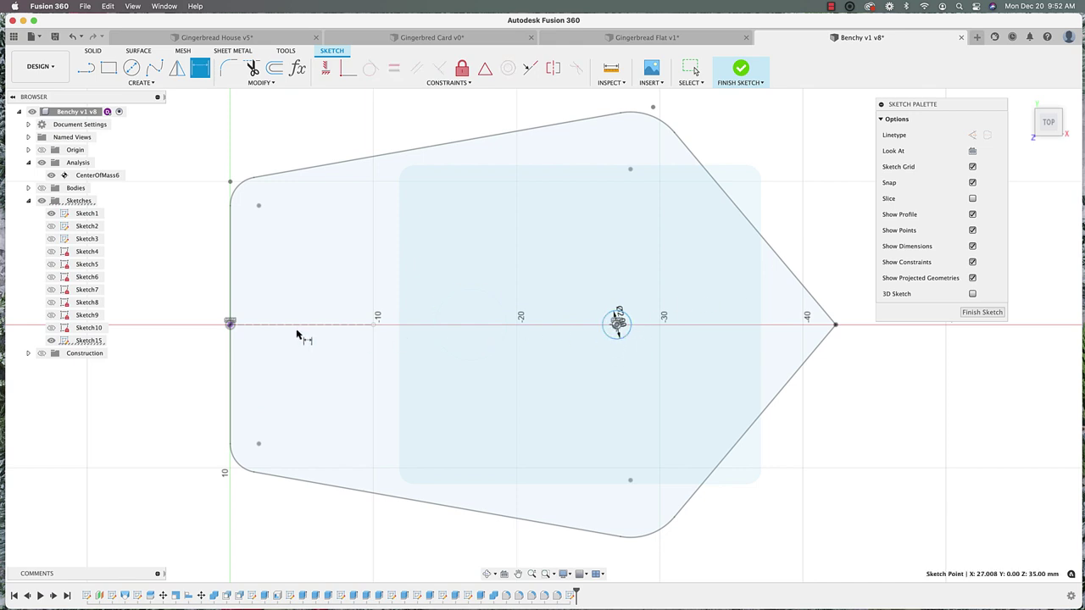
left_click(230, 324)
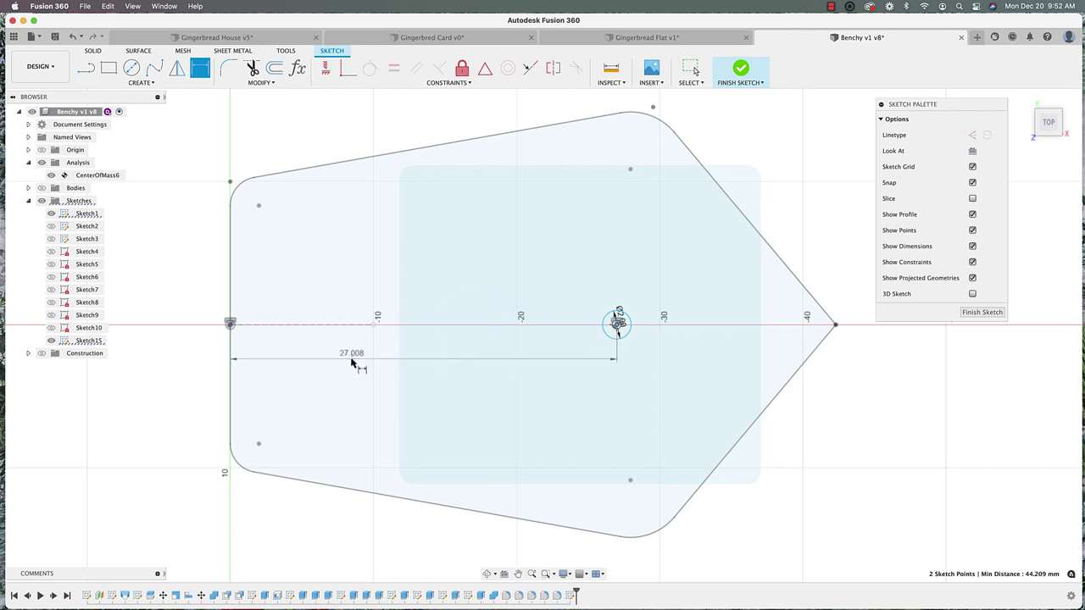
left_click(351, 361)
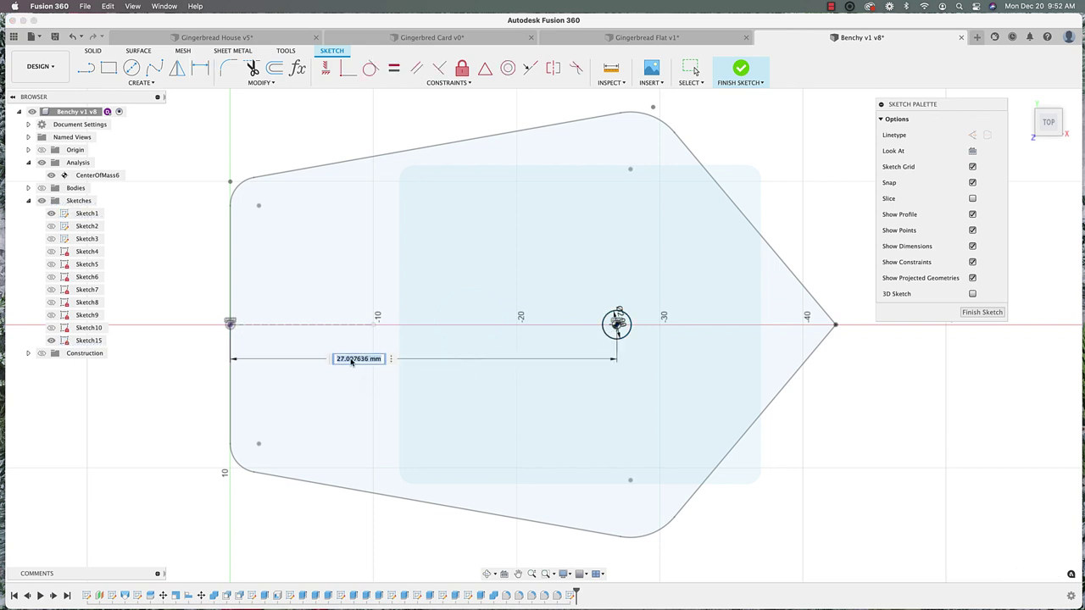
key("Return")
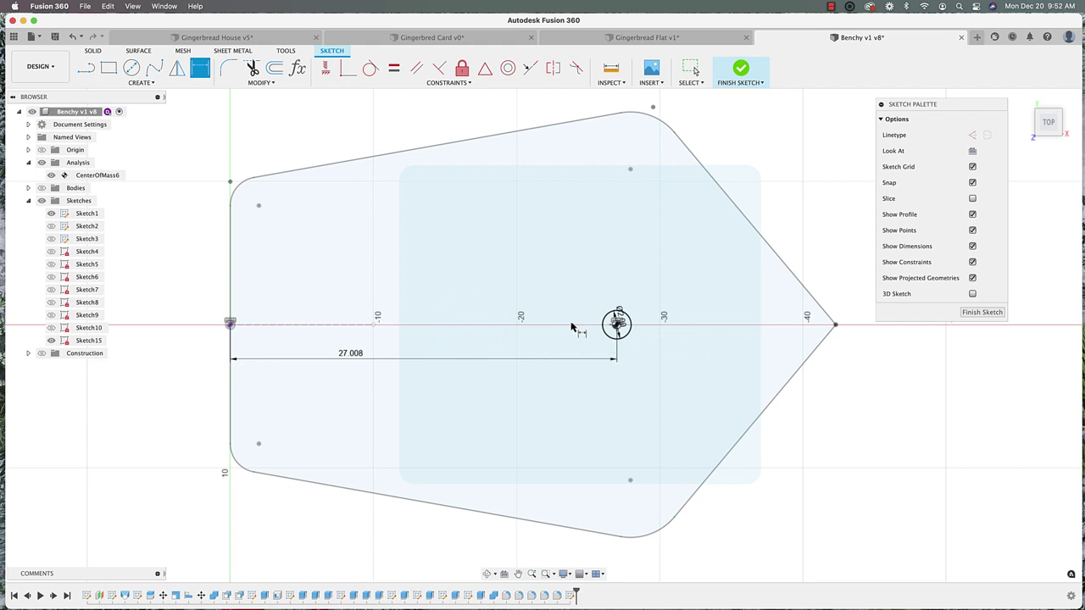
scroll(571, 327, "up", 3)
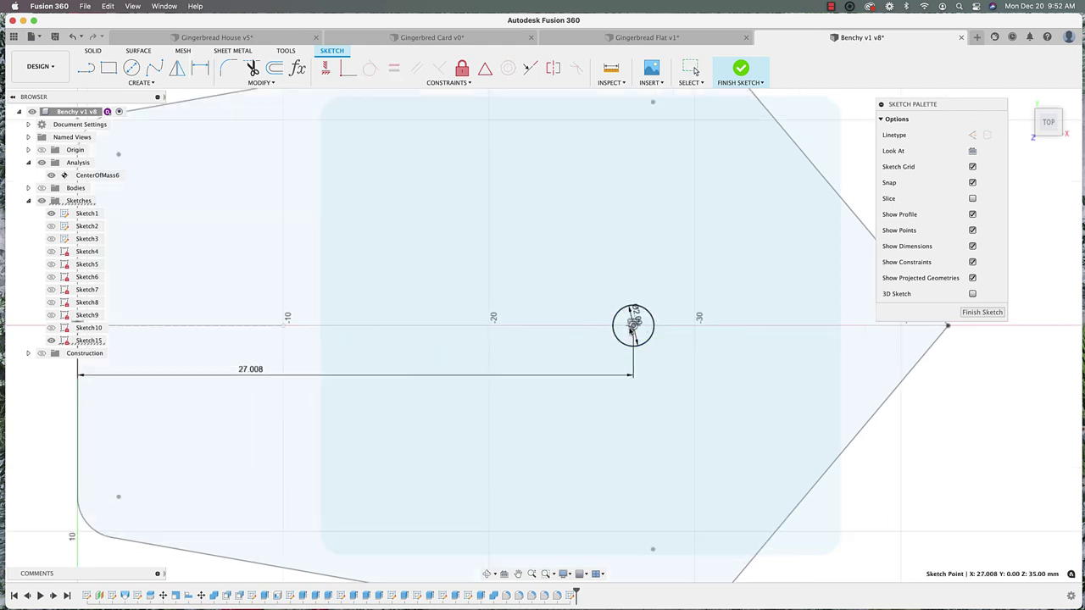
key("Escape")
scroll(634, 332, "down", 3)
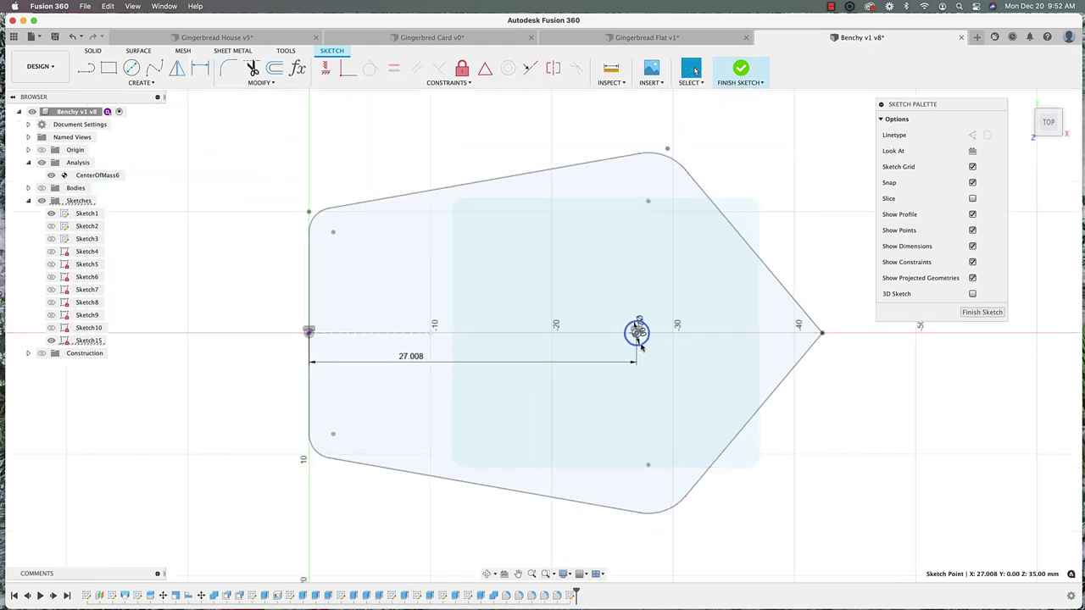
Finish the sketch and show the bodies and sketches again
left_click(739, 69)
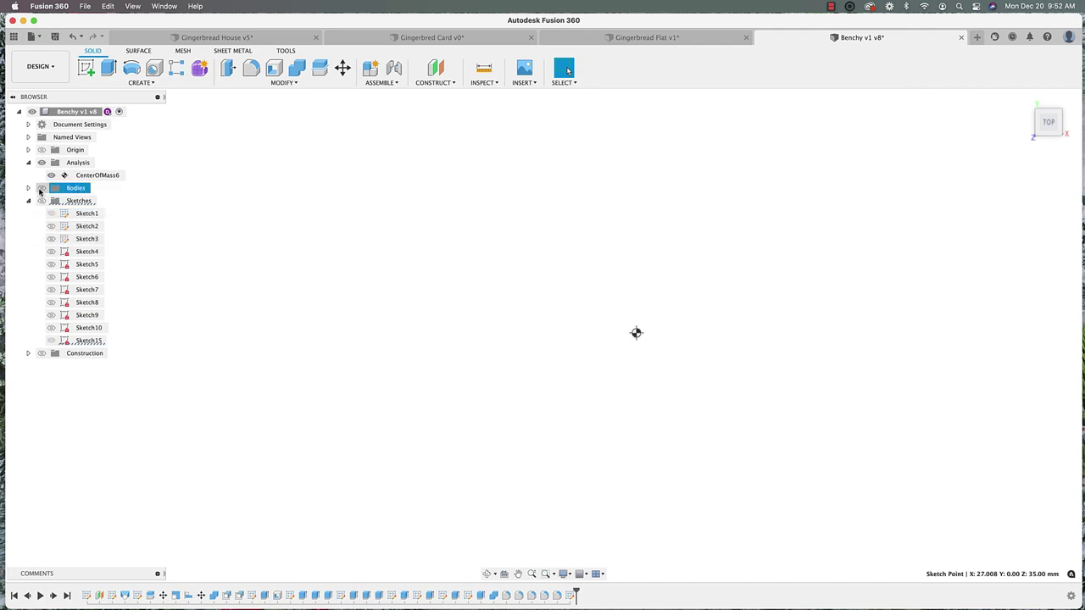
left_click(41, 188)
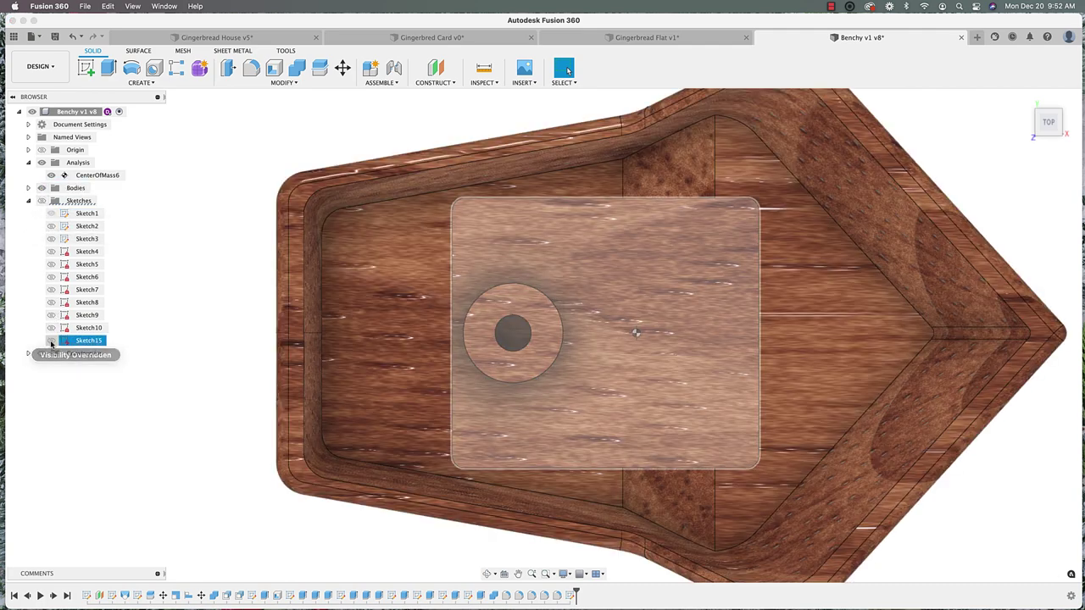
left_click(42, 201)
middle_click_drag(574, 394, 54, 399, "shift")
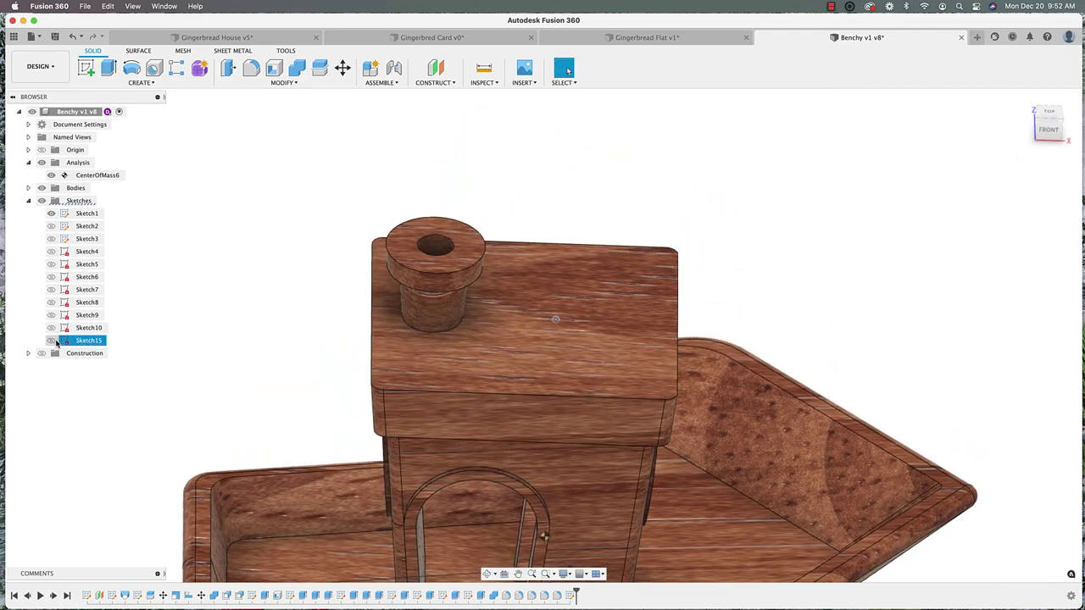
scroll(561, 346, "up", 5)
Extrude the 2 mm circle as a 3 mm deep cut into the cabin roof
key("e")
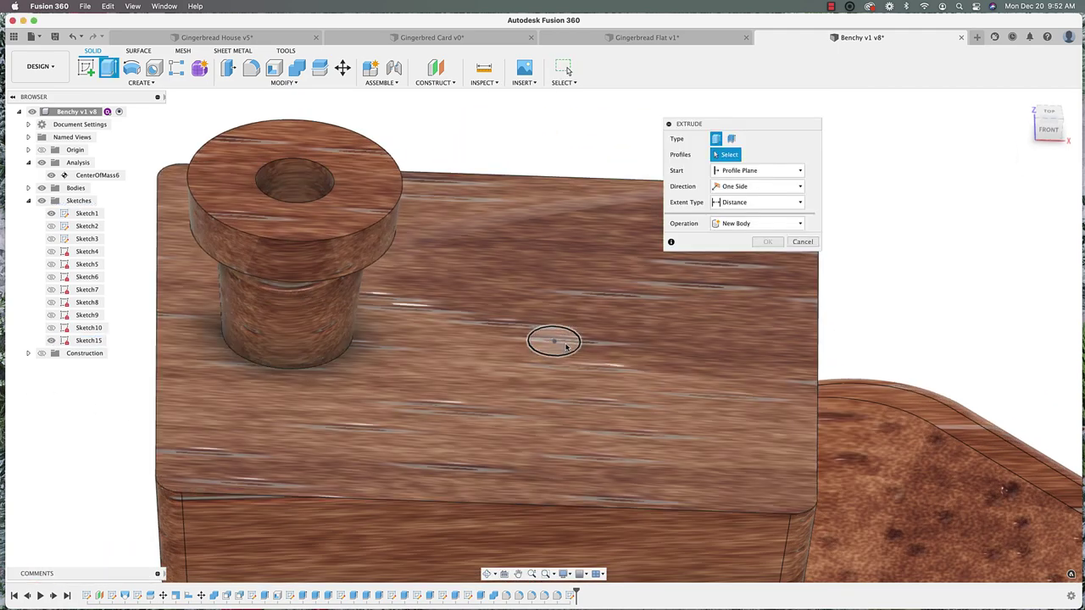
left_click(565, 347)
left_click_drag(552, 317, 545, 394)
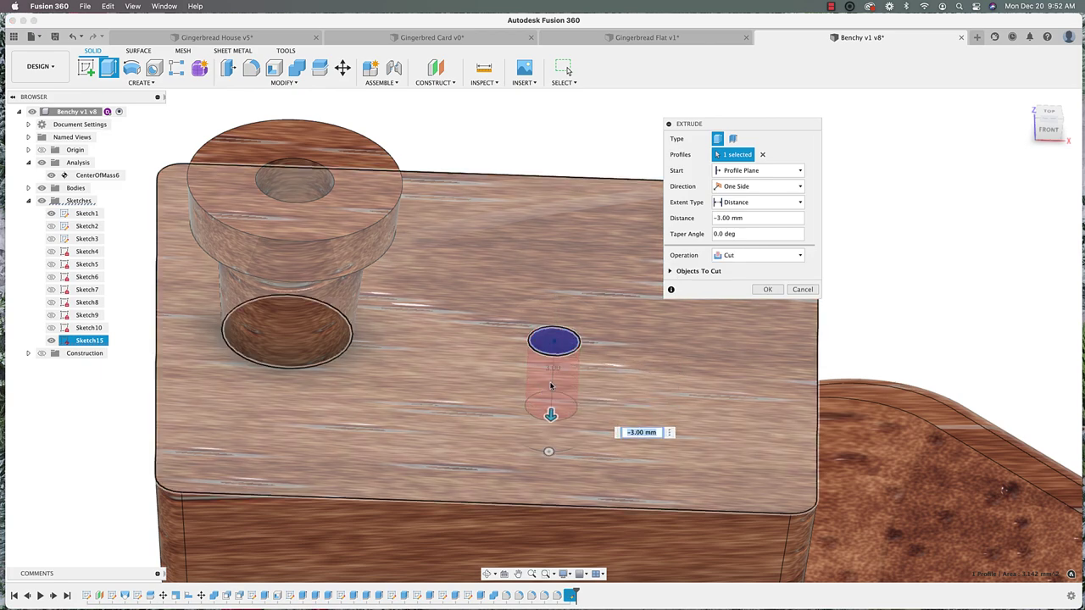
scroll(546, 392, "down", 5)
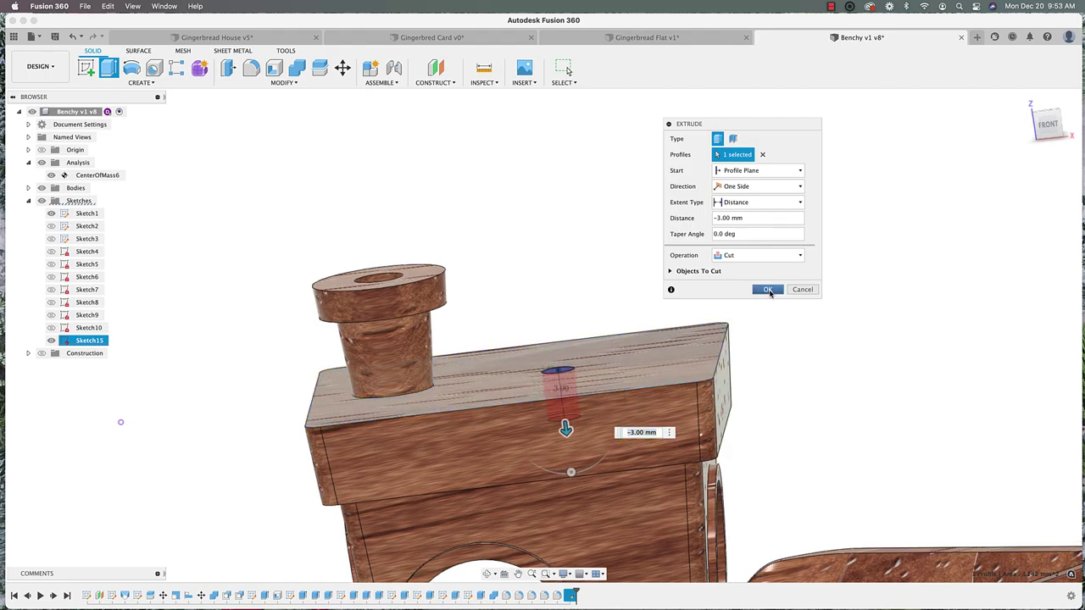
left_click(767, 290)
middle_click_drag(582, 427, 602, 333, "shift")
scroll(588, 464, "up", 5)
scroll(546, 346, "down", 5)
middle_click_drag(562, 364, 543, 299, "shift")
Zoom out to view the whole boat with its 2 mm roof hole
scroll(543, 299, "down", 6)
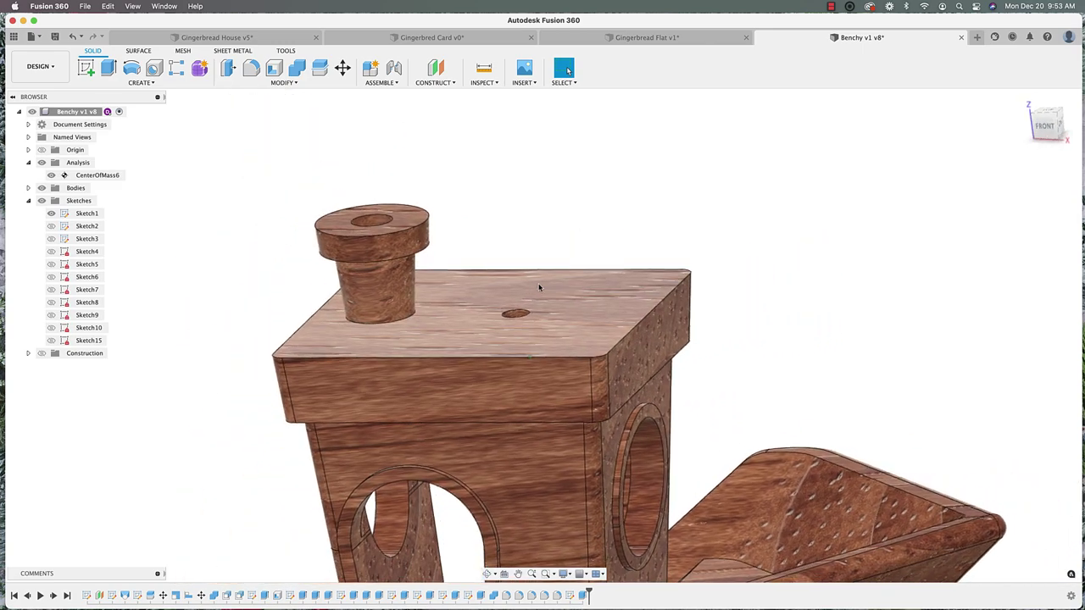
scroll(538, 287, "down", 3)
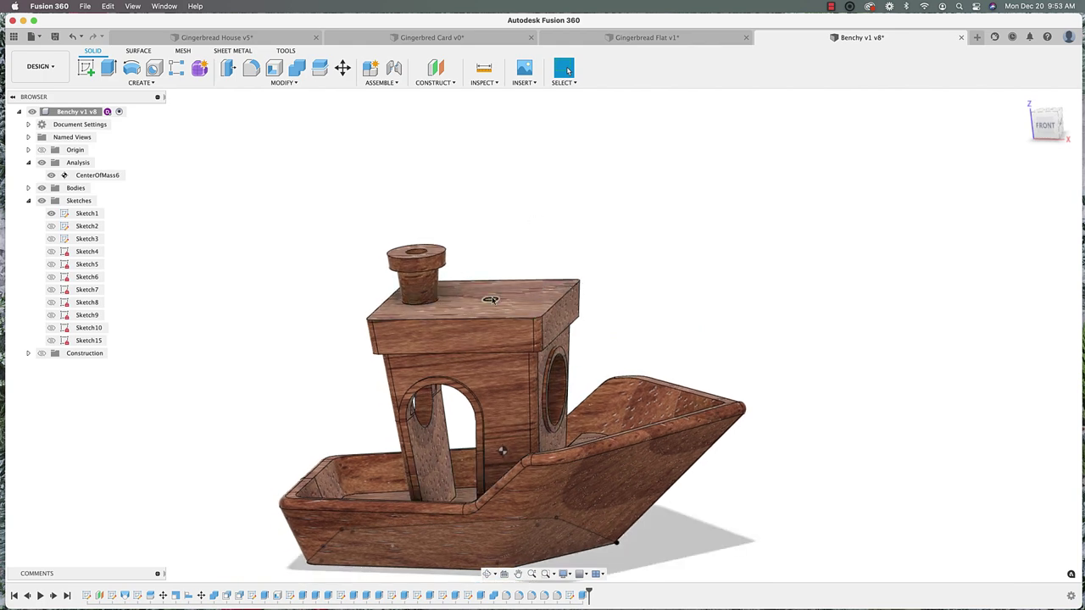
scroll(568, 232, "down", 3)
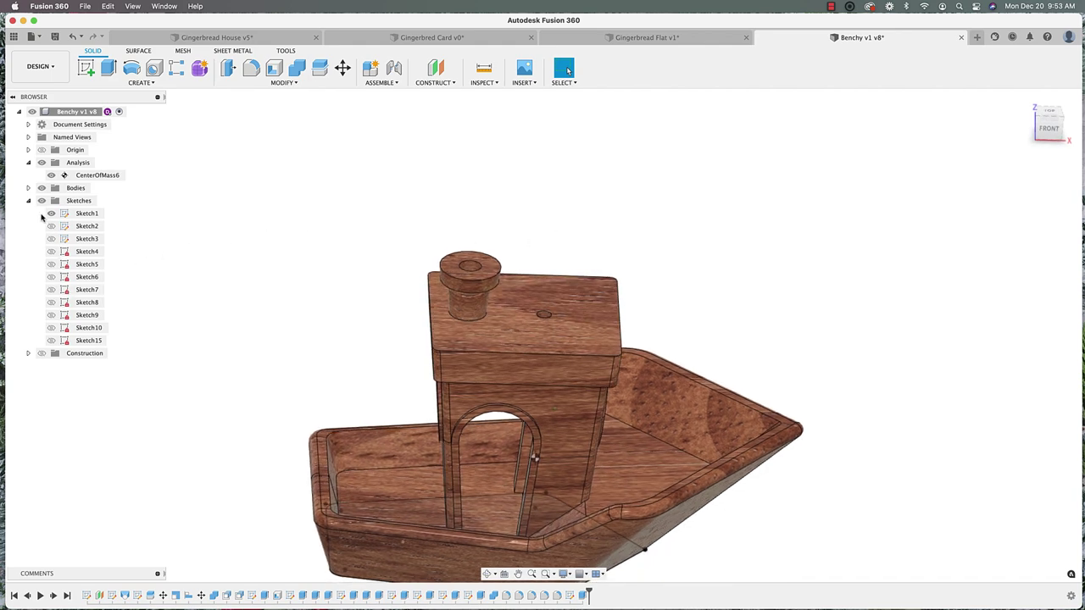
left_click(29, 201)
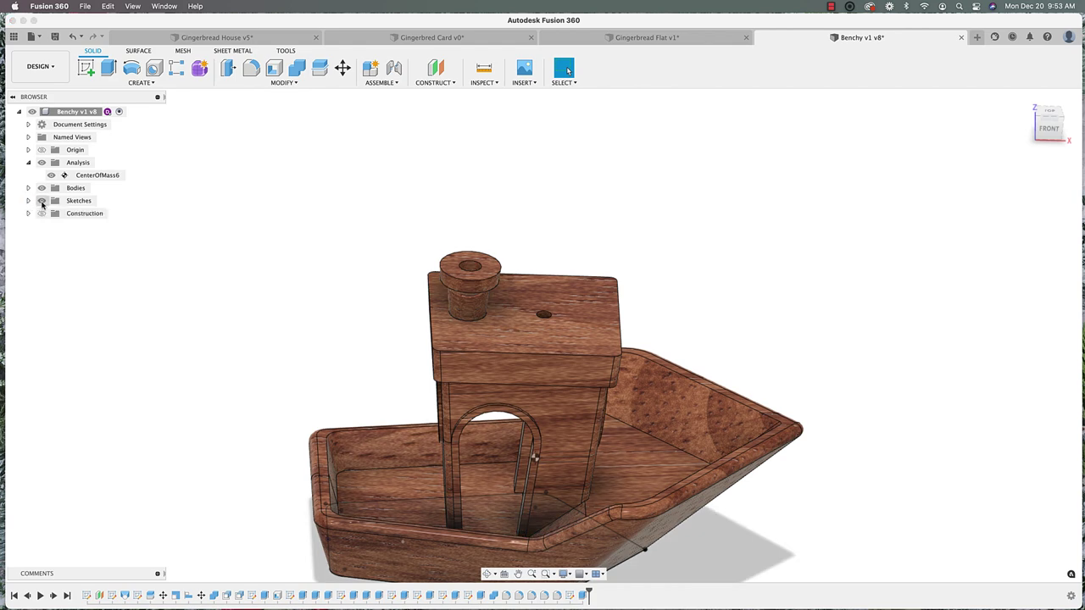